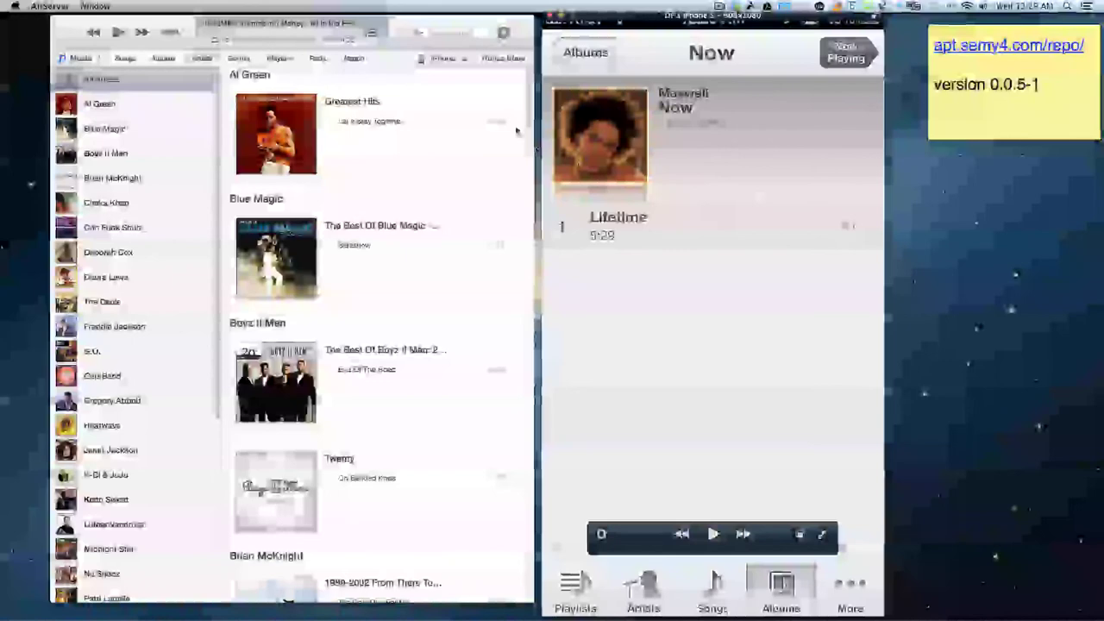
Open the iPhone's device page in iTunes to sync 'Roni' into the library.
{"action": "left_click", "coordinate": [445, 57]}
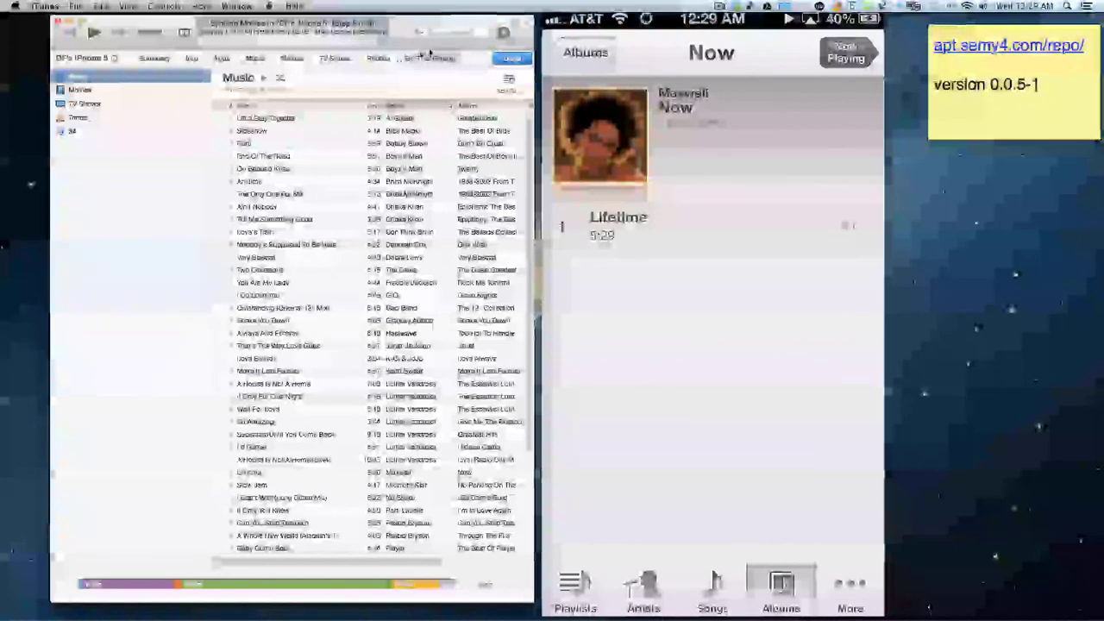
Return to the Artists view and scroll down to Maxwell's album 'Now' showing 'Lifetime'.
{"action": "left_click", "coordinate": [510, 58]}
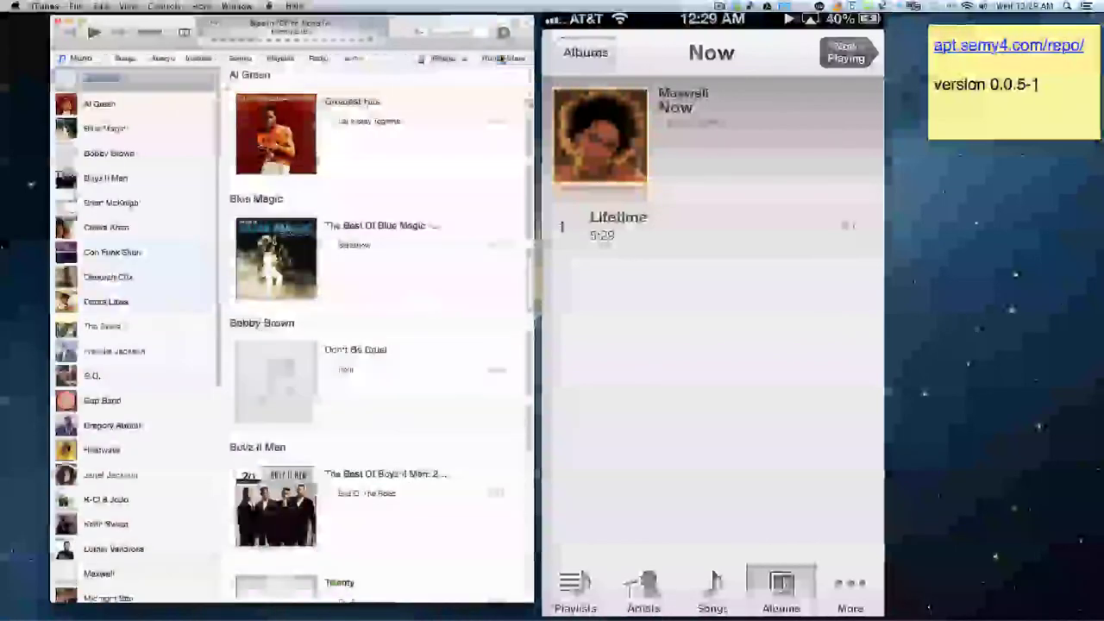
{"action": "scroll", "coordinate": [317, 314], "scroll_direction": "down", "scroll_amount": 1}
{"action": "scroll", "coordinate": [316, 323], "scroll_direction": "down", "scroll_amount": 3}
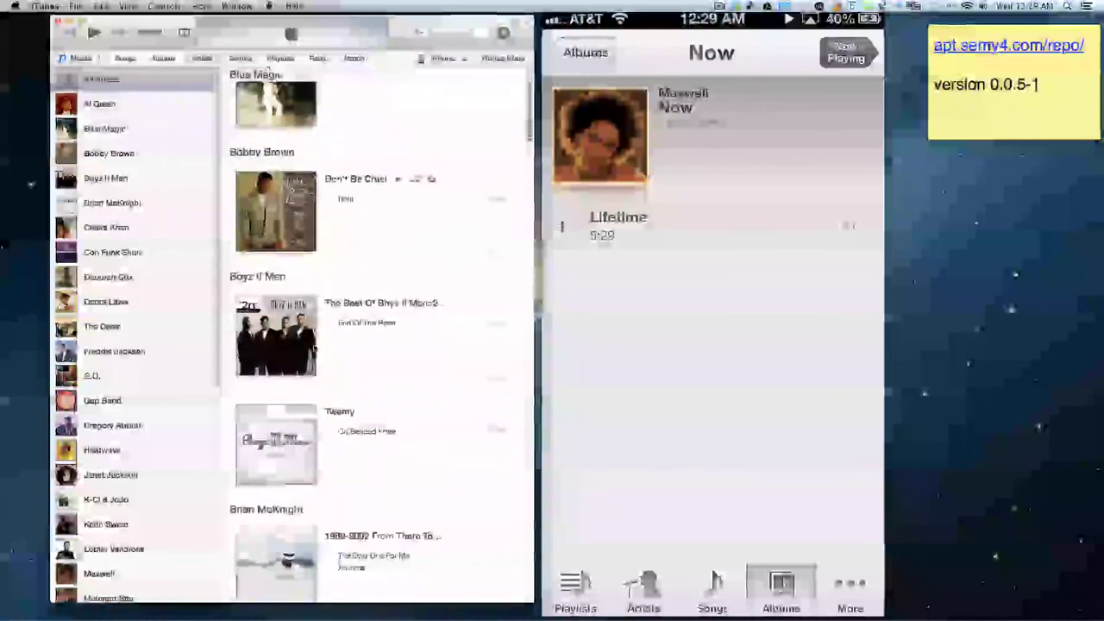
{"action": "scroll", "coordinate": [316, 332], "scroll_direction": "down", "scroll_amount": 2}
{"action": "scroll", "coordinate": [314, 341], "scroll_direction": "down", "scroll_amount": 5}
{"action": "scroll", "coordinate": [315, 347], "scroll_direction": "down", "scroll_amount": 3}
{"action": "scroll", "coordinate": [314, 347], "scroll_direction": "down", "scroll_amount": 5}
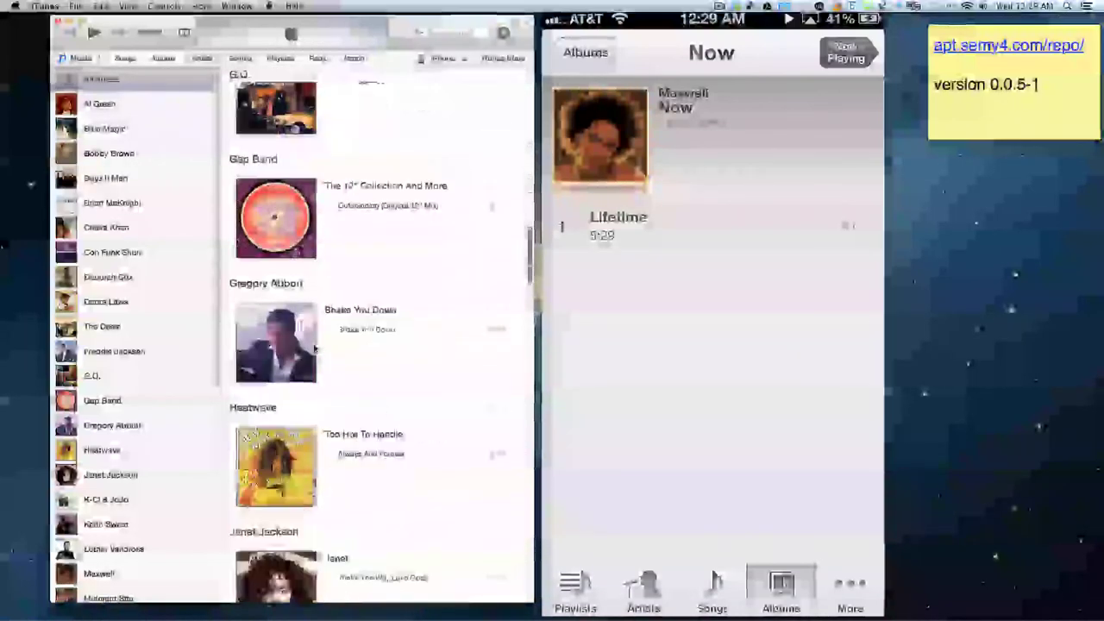
{"action": "scroll", "coordinate": [315, 347], "scroll_direction": "down", "scroll_amount": 4}
{"action": "scroll", "coordinate": [314, 347], "scroll_direction": "down", "scroll_amount": 1}
{"action": "scroll", "coordinate": [314, 348], "scroll_direction": "down", "scroll_amount": 4}
{"action": "scroll", "coordinate": [315, 348], "scroll_direction": "down", "scroll_amount": 4}
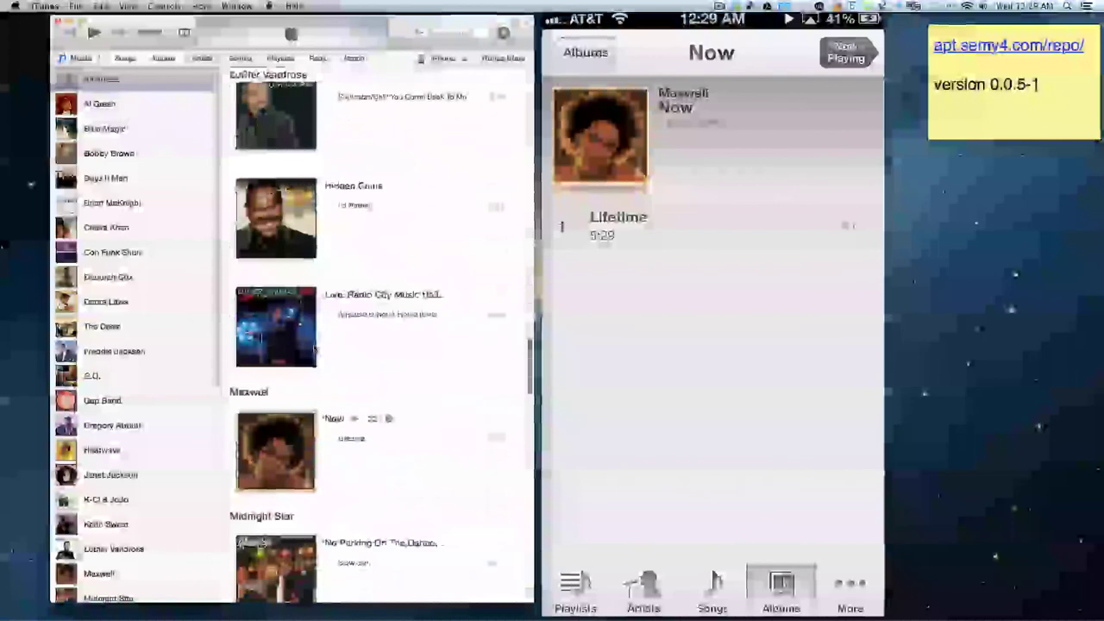
{"action": "scroll", "coordinate": [315, 348], "scroll_direction": "down", "scroll_amount": 3}
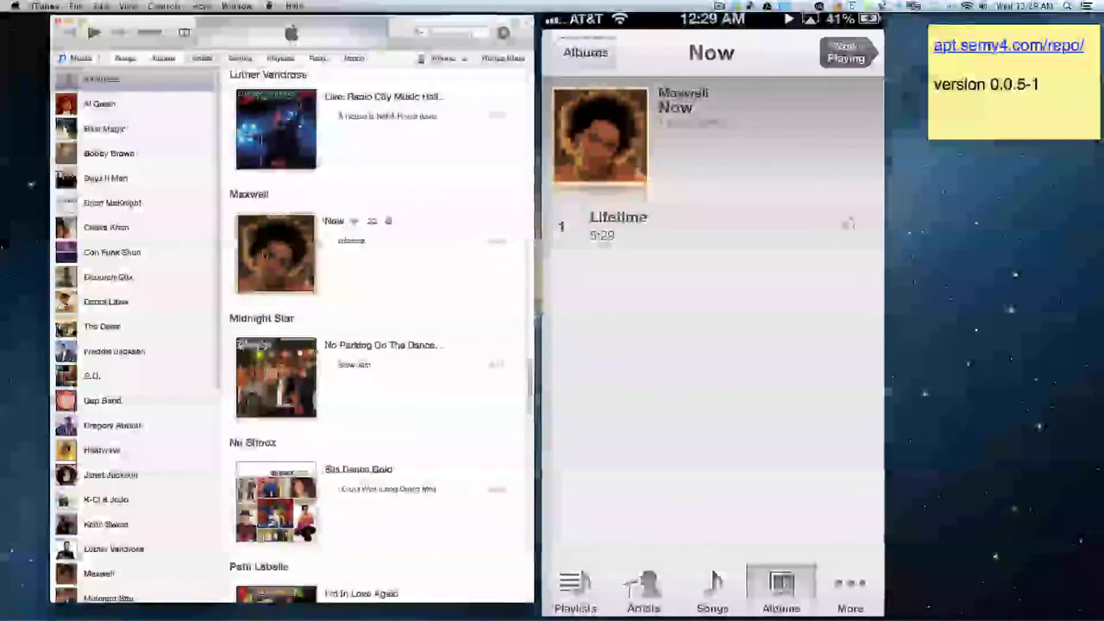